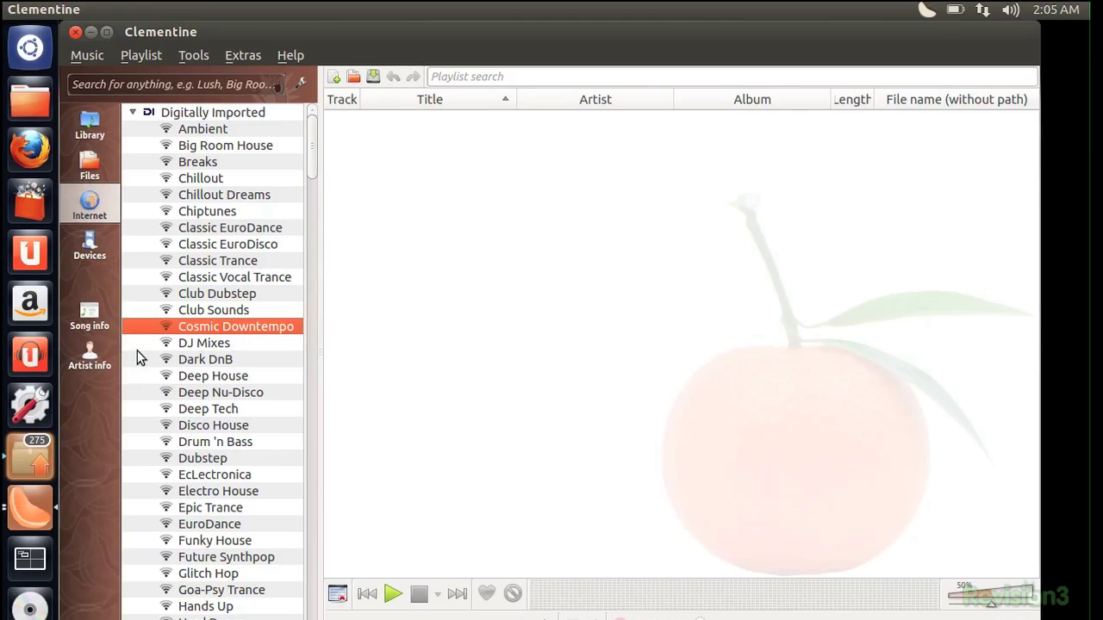
click(71, 343)
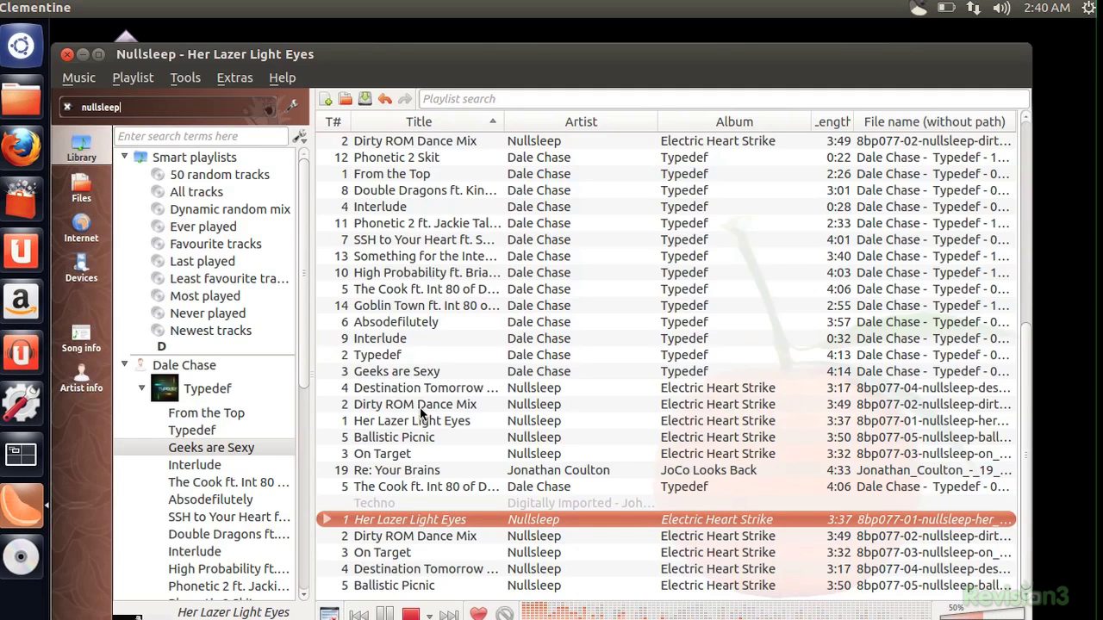
Play the track "Re: Your Brains" from the JoCo Looks Back album in the playlist.
click(421, 410)
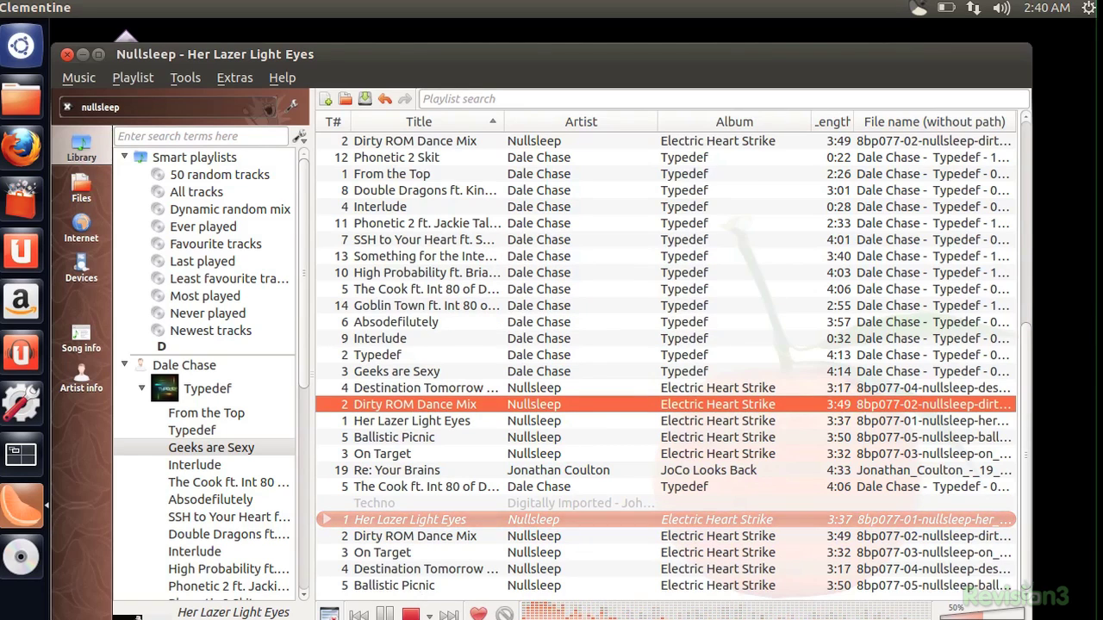
click(389, 466)
double_click(388, 466)
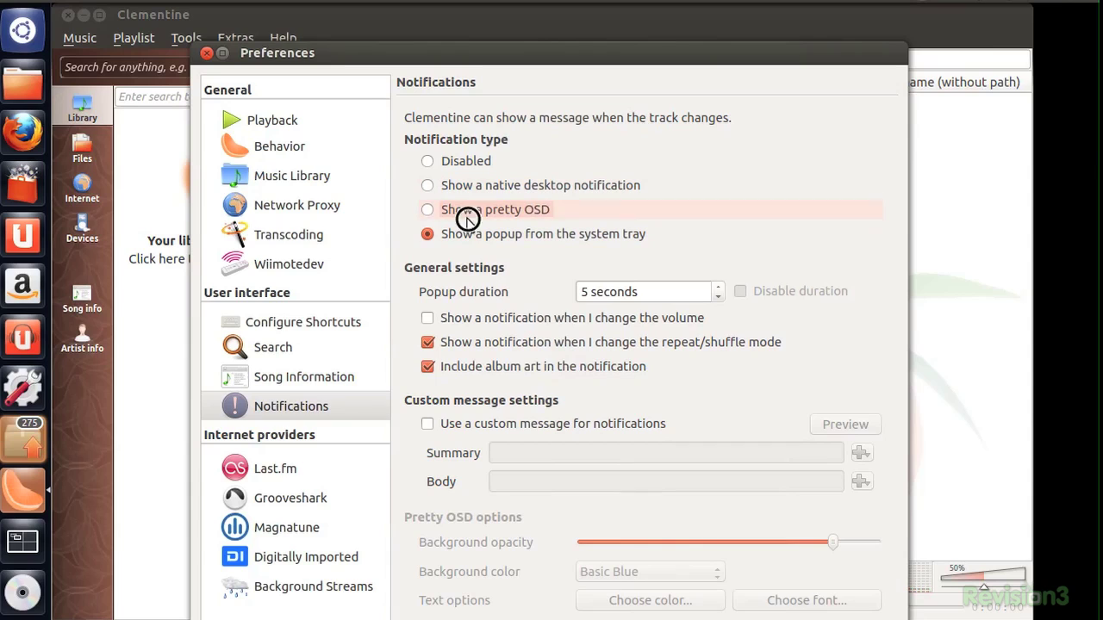
Switch the notification type to the pretty OSD, enable a custom message with the summary "meow", and preview it.
click(470, 212)
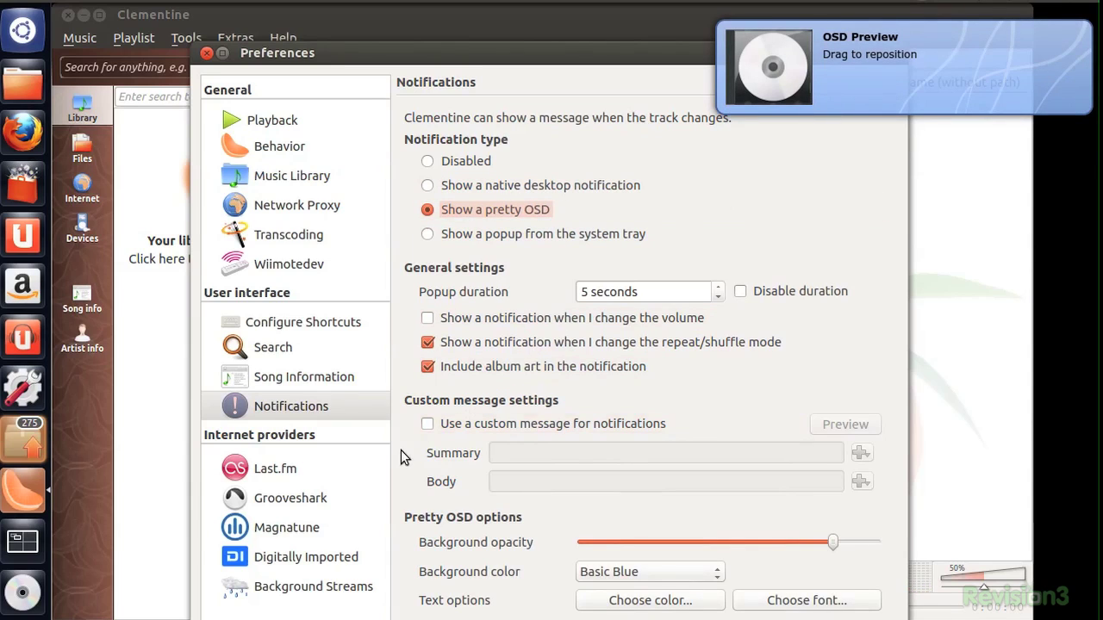
click(427, 426)
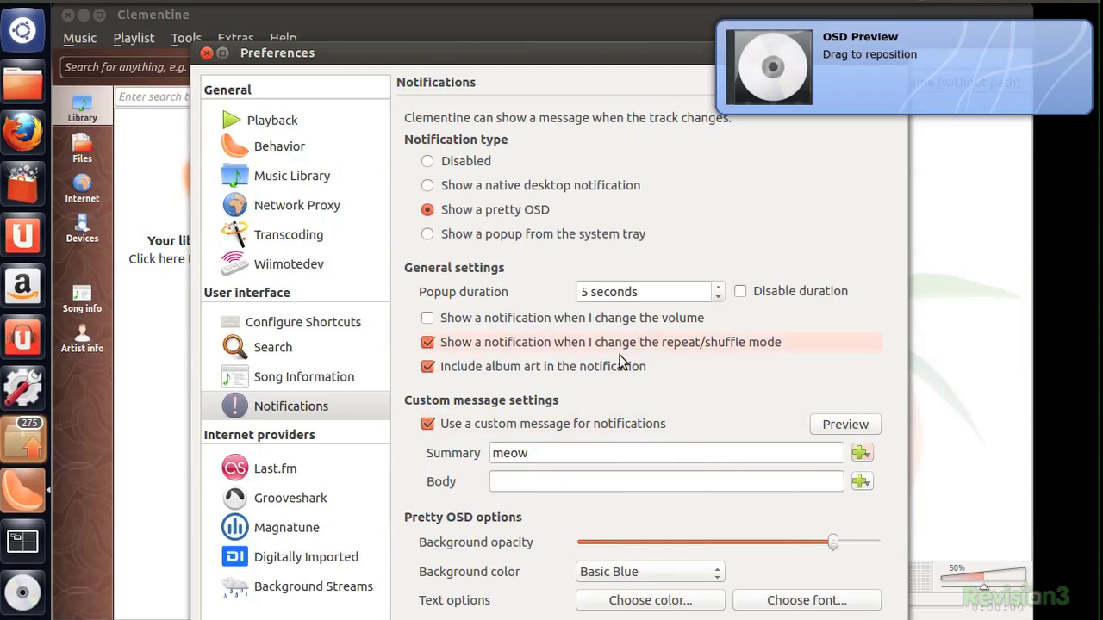
click(829, 425)
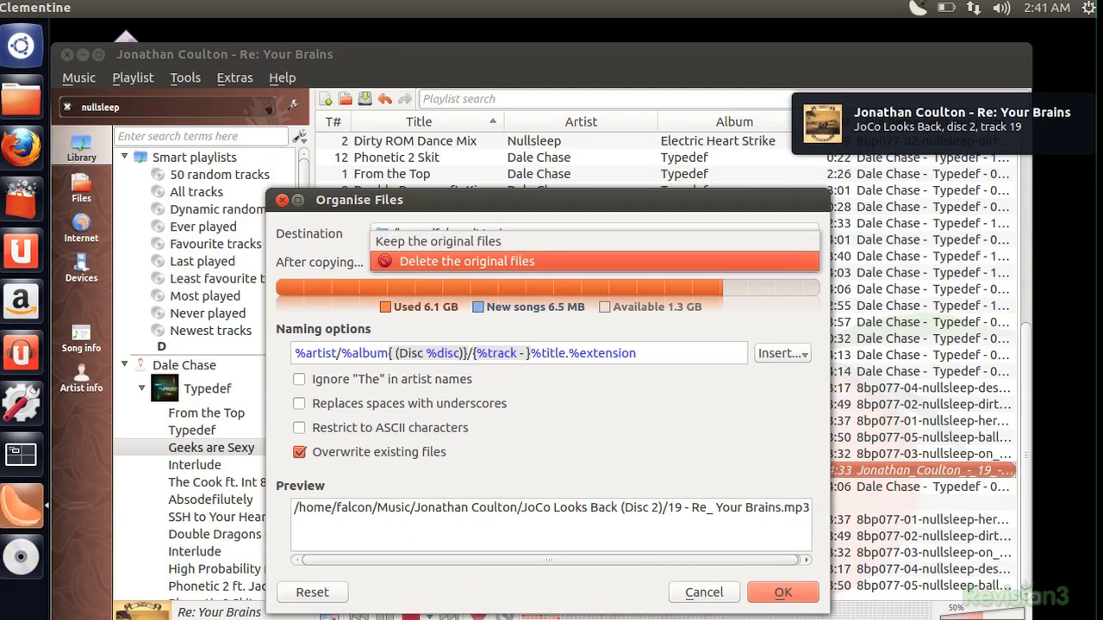
Choose deleting the original files after copying in the Organise Files dialog, and cancel the operation.
key(Return)
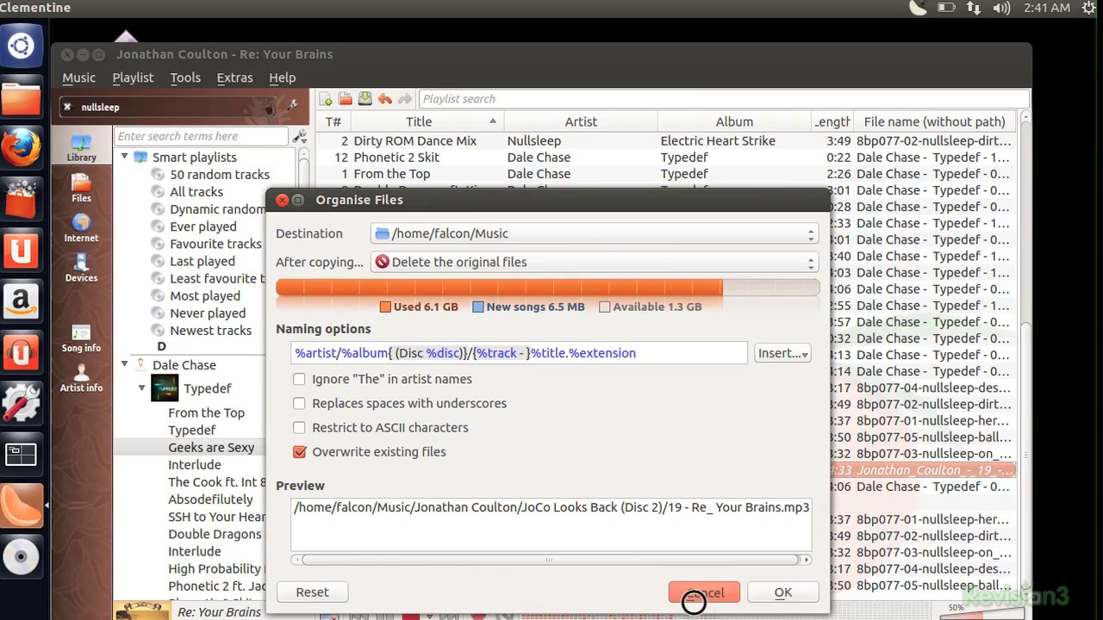
click(694, 600)
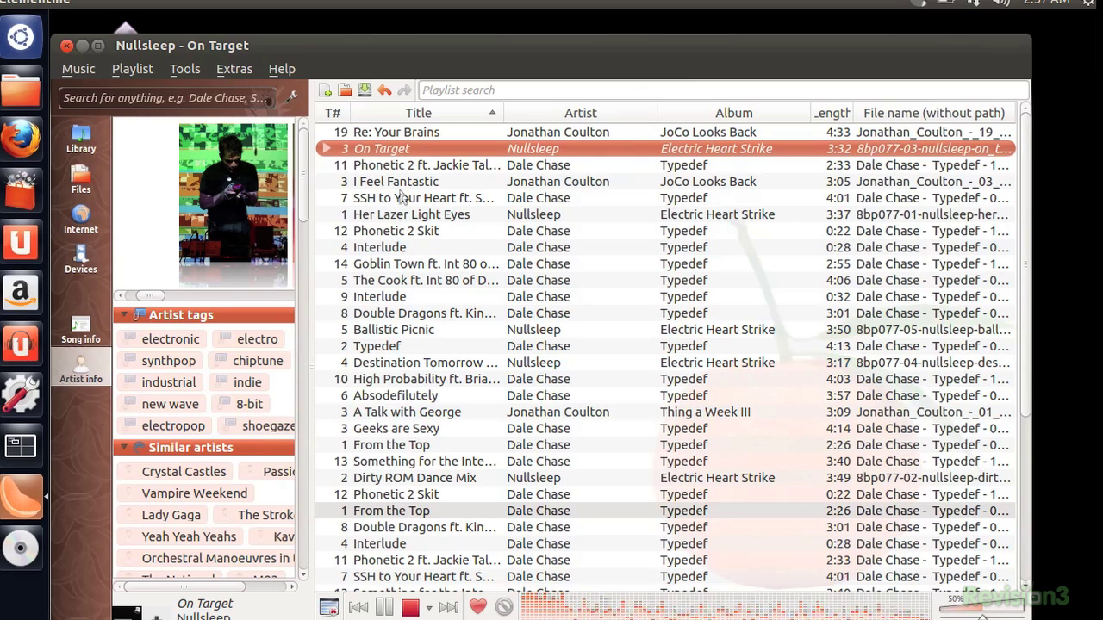
key(XF86AudioPrev)
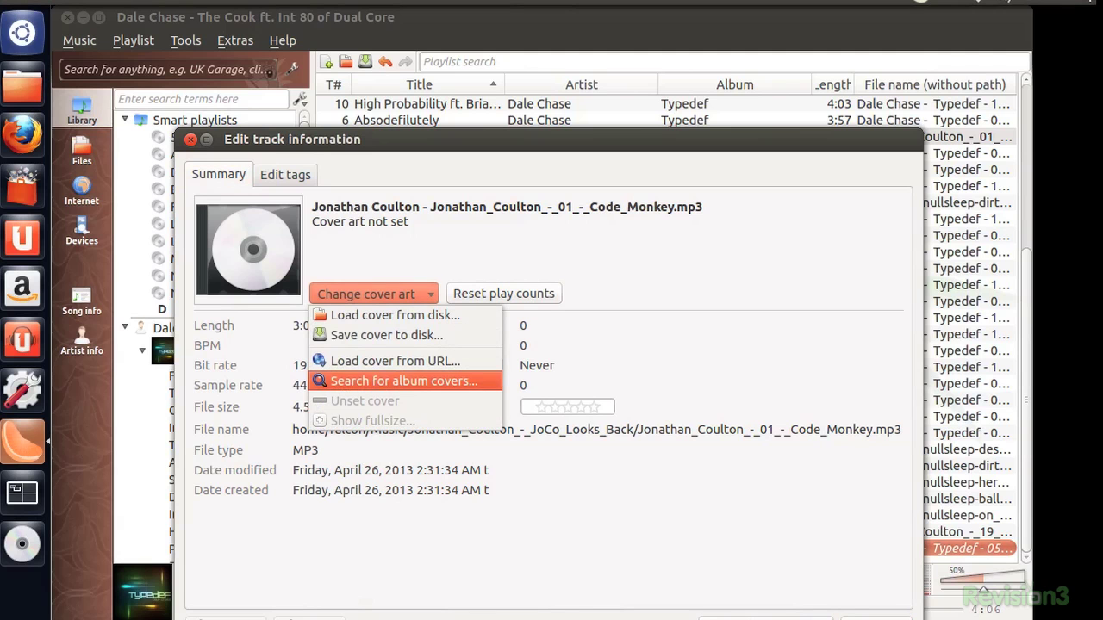
Search for album covers for the Code Monkey MP3 and apply the JoCo Looks Back cover from last.fm.
click(404, 381)
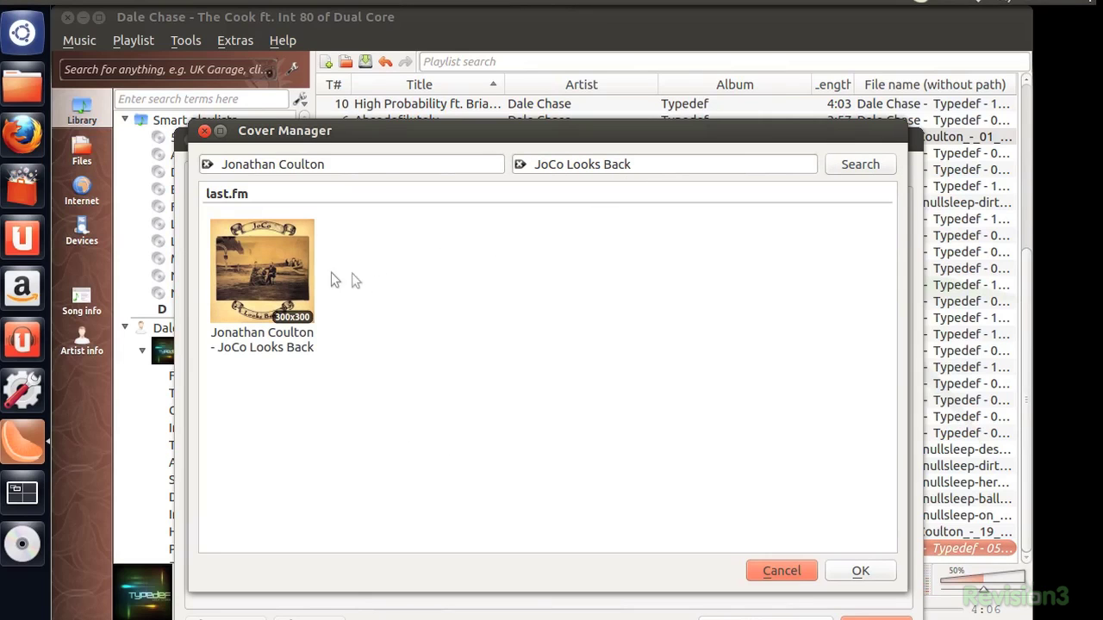
click(262, 276)
click(862, 570)
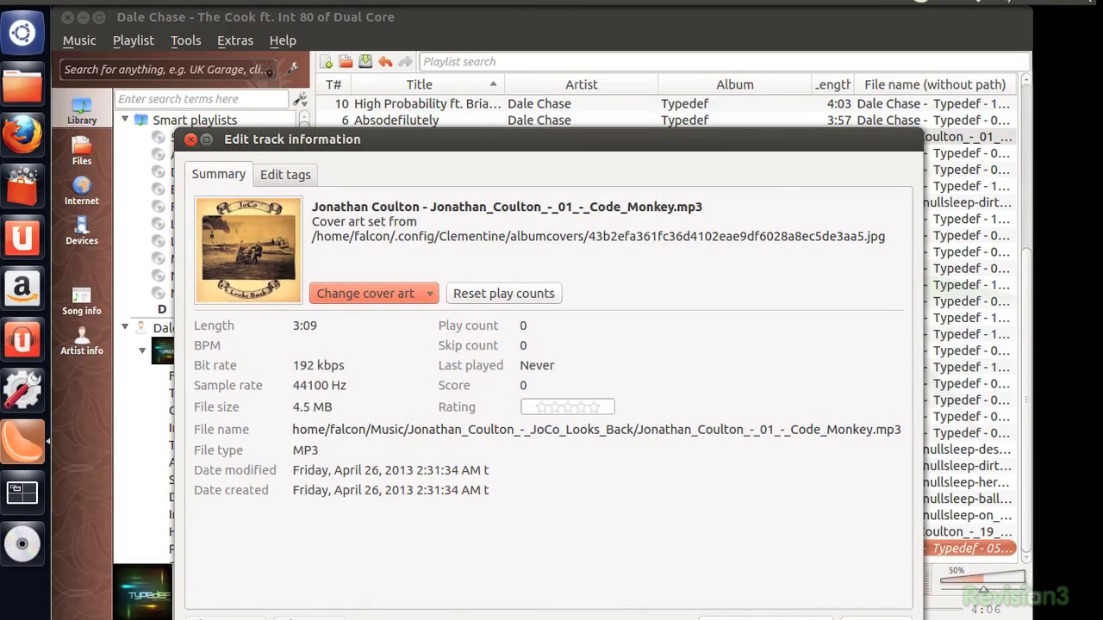
Complete the track's tags automatically, accepting the suggested match "A Talk with George" from the 2006 album Thing a Week III.
click(287, 174)
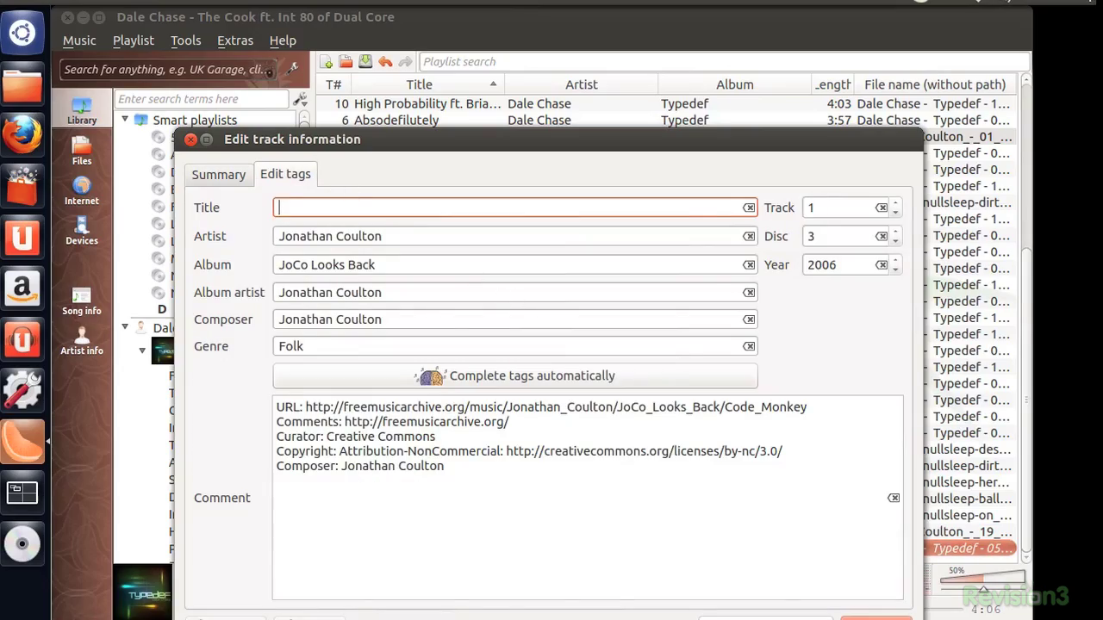
click(373, 377)
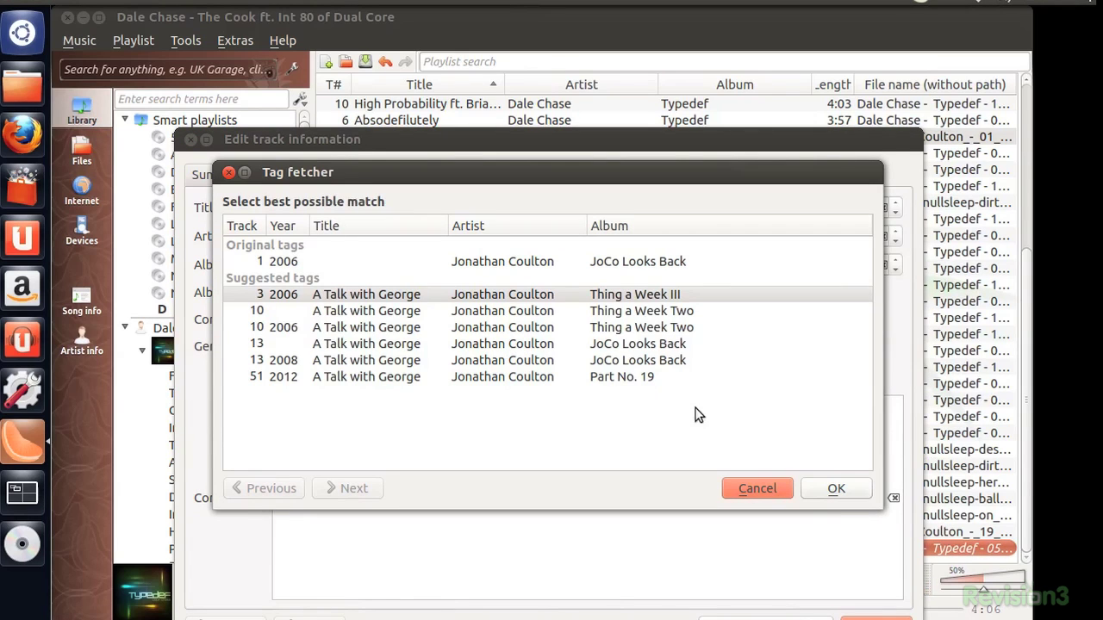
click(837, 489)
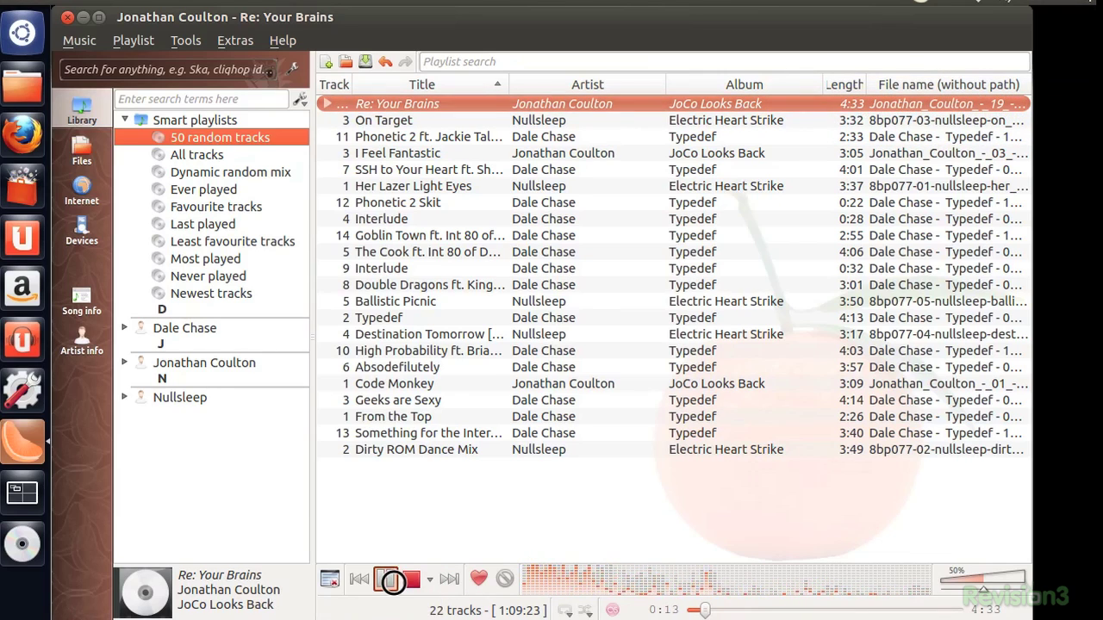
Pause playback and add the Last played smart playlist's tracks to the playlist.
click(392, 581)
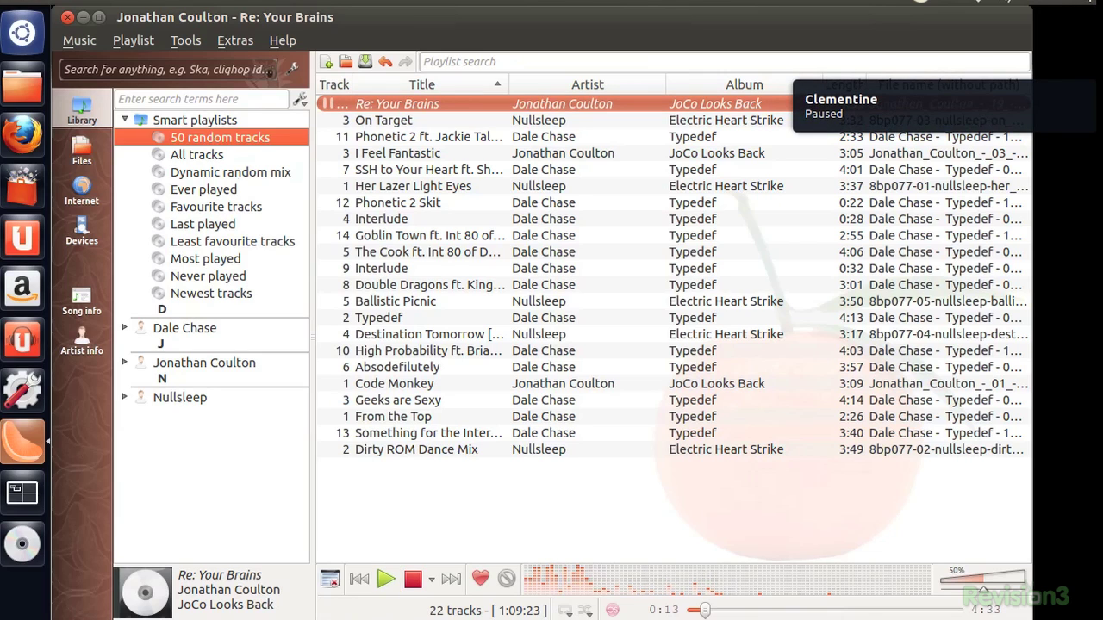
click(226, 183)
double_click(202, 224)
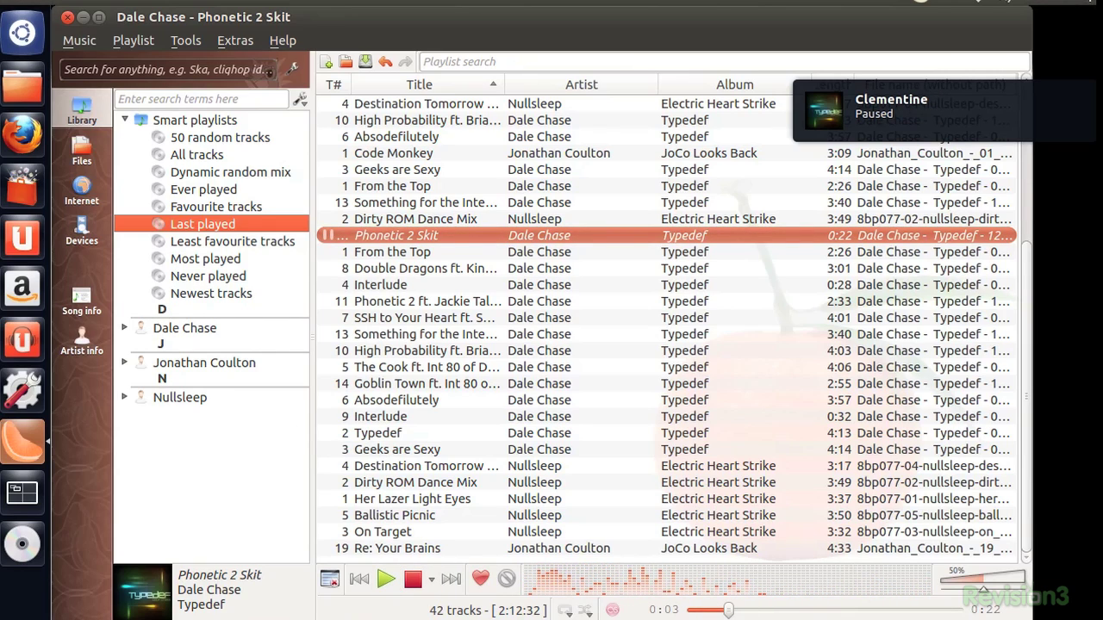
click(194, 256)
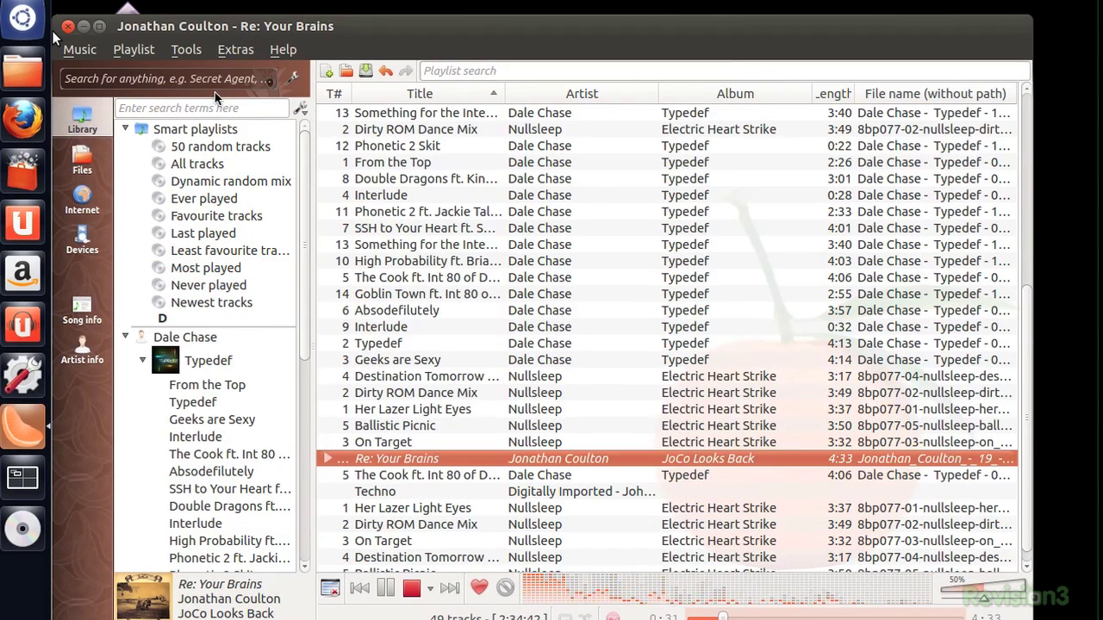
Open the music transcoder for the "Re: Your Brains" file and set the output audio format to MP3.
click(200, 51)
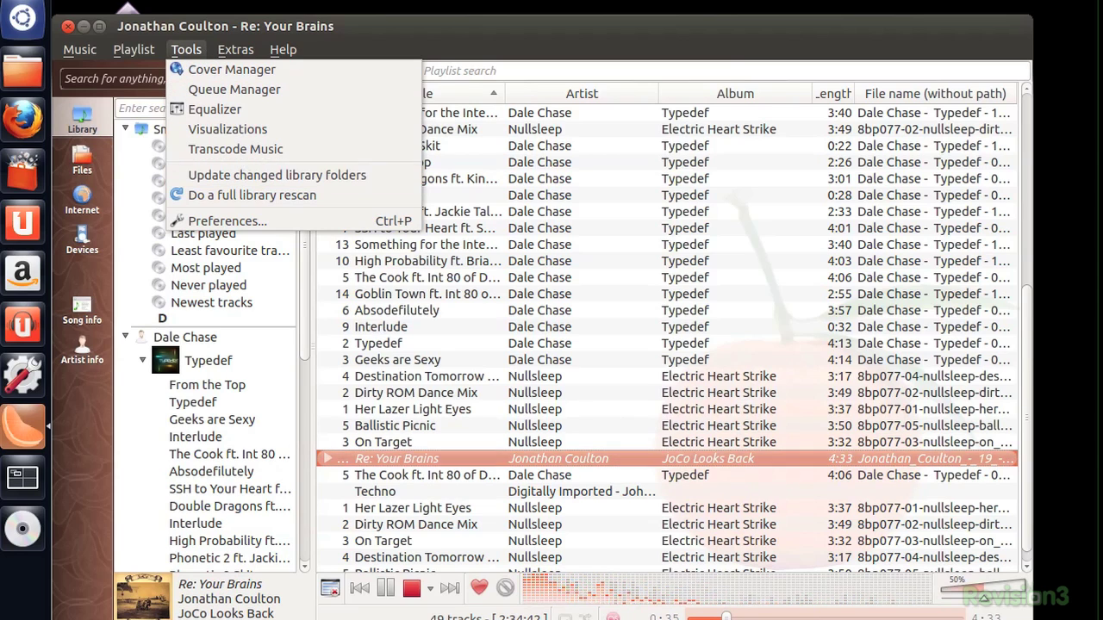
click(245, 148)
click(485, 491)
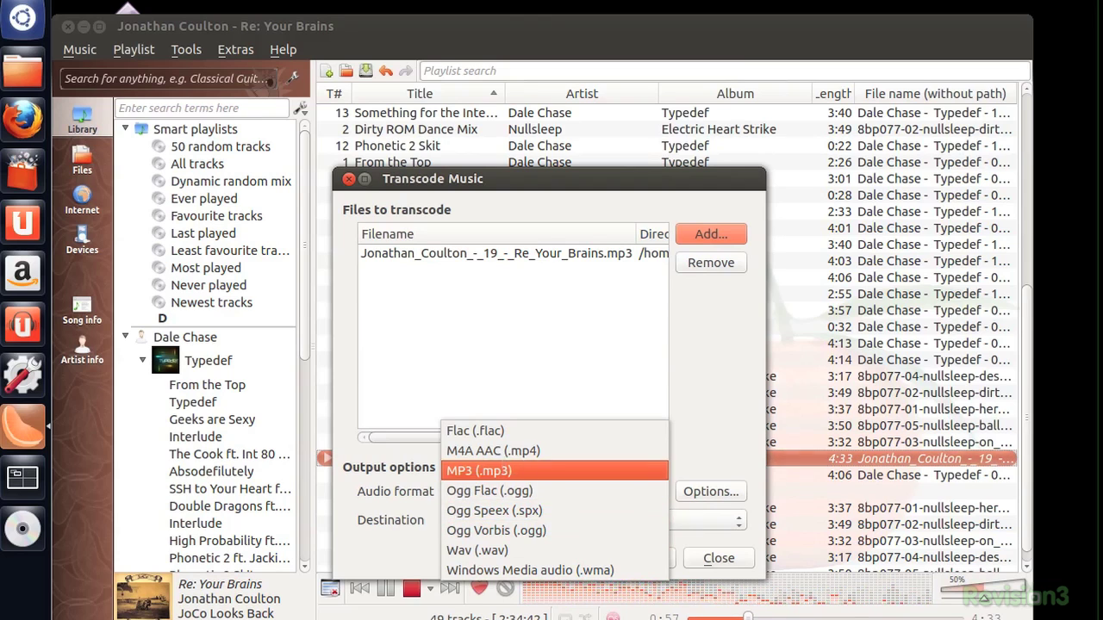
click(480, 471)
Check the encoding engine quality choices in the MP3 transcoding options, accept the options, and start transcoding the file.
click(690, 493)
click(586, 380)
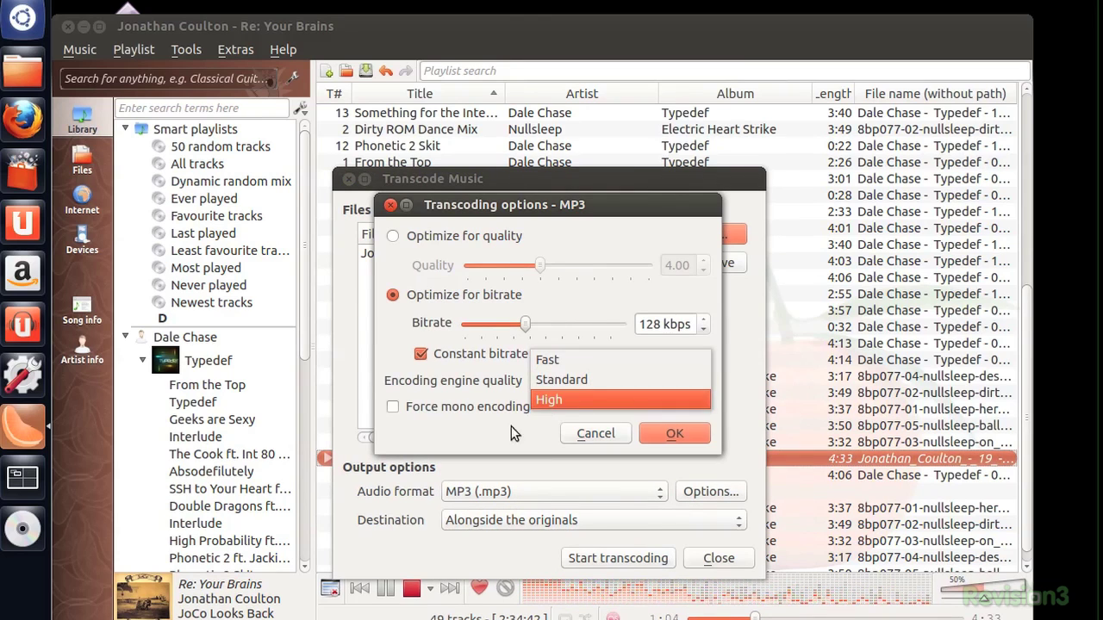
click(511, 426)
click(645, 439)
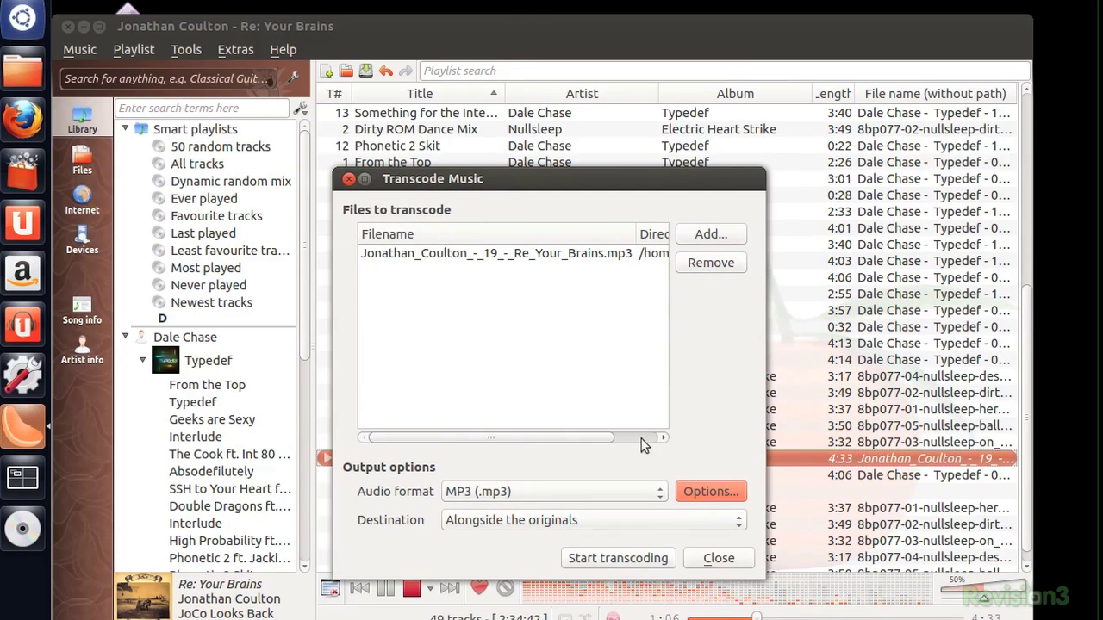
click(586, 558)
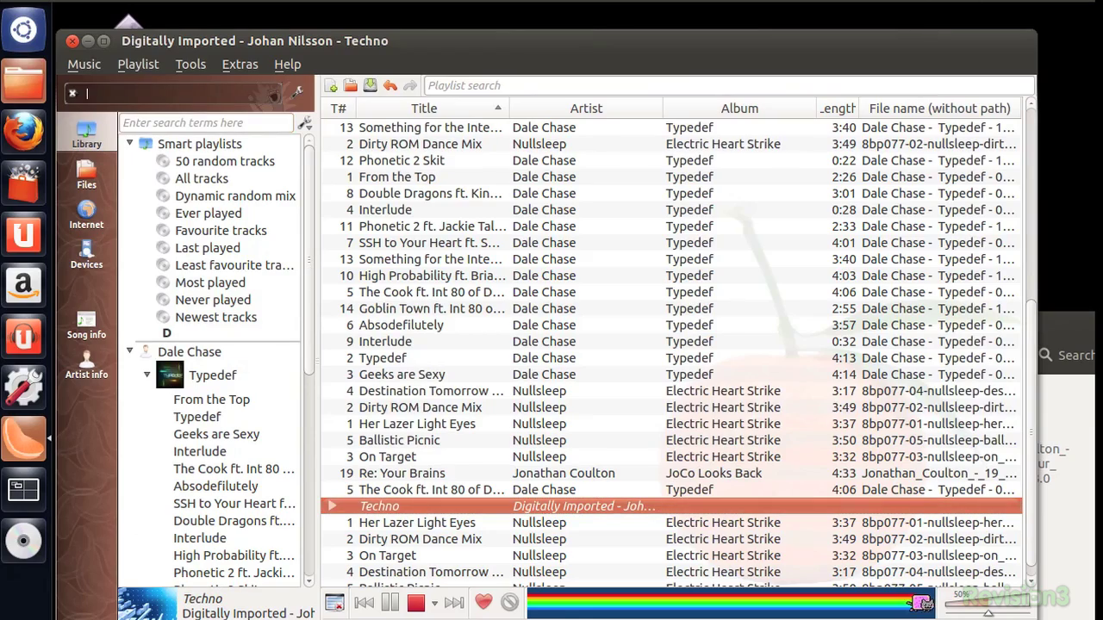
Search all music sources for "dubstep".
text(ubstep)
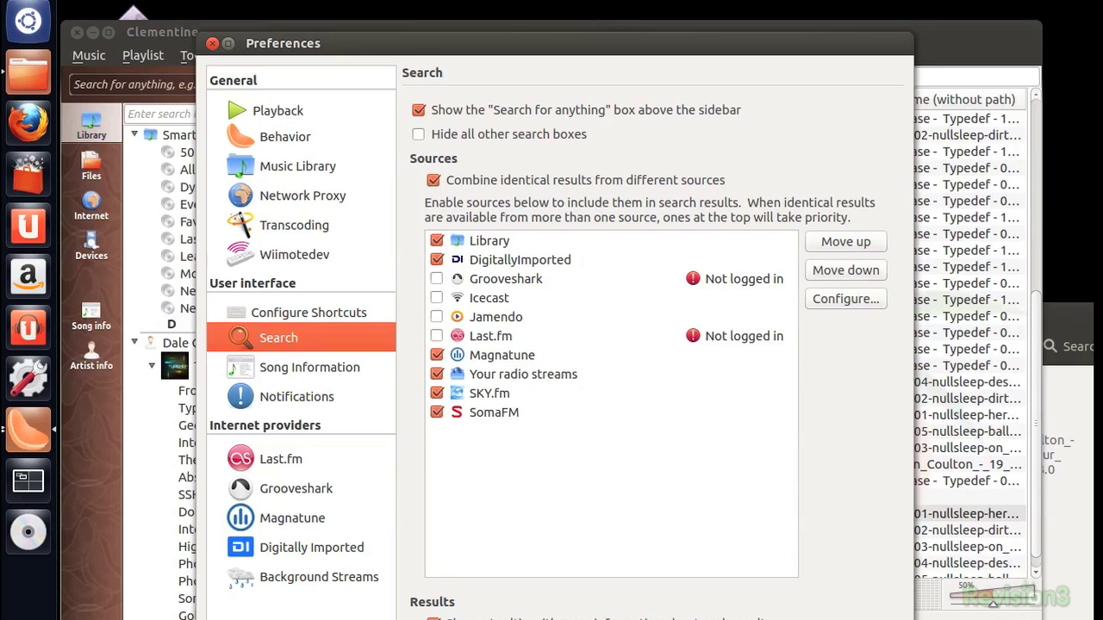
Open the configuration of the Grooveshark search source and view the Last.fm account settings.
click(506, 279)
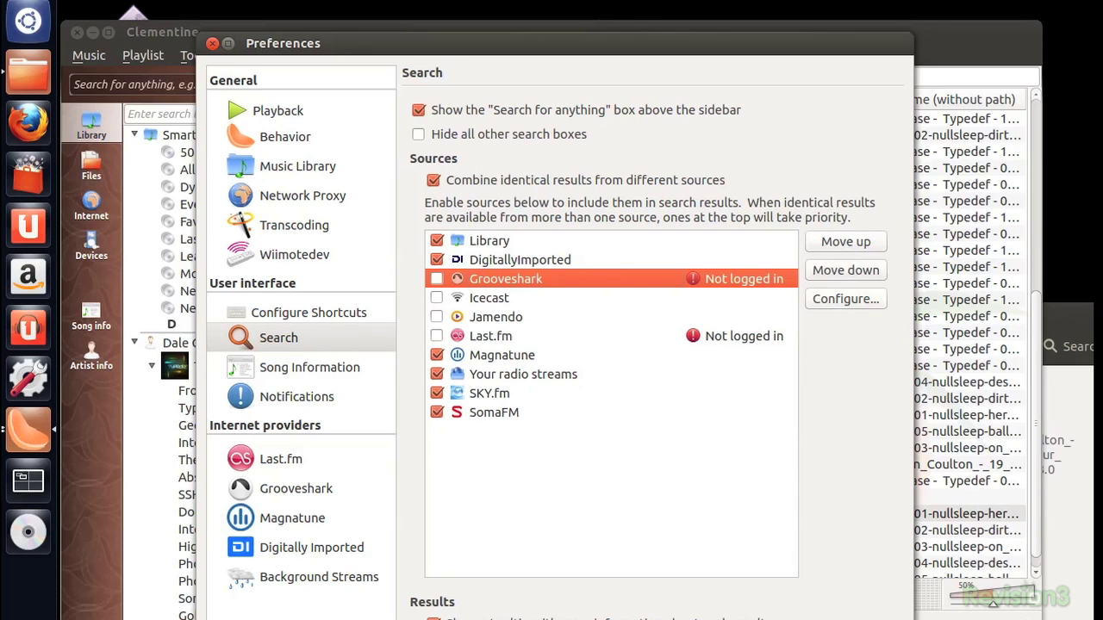
click(846, 298)
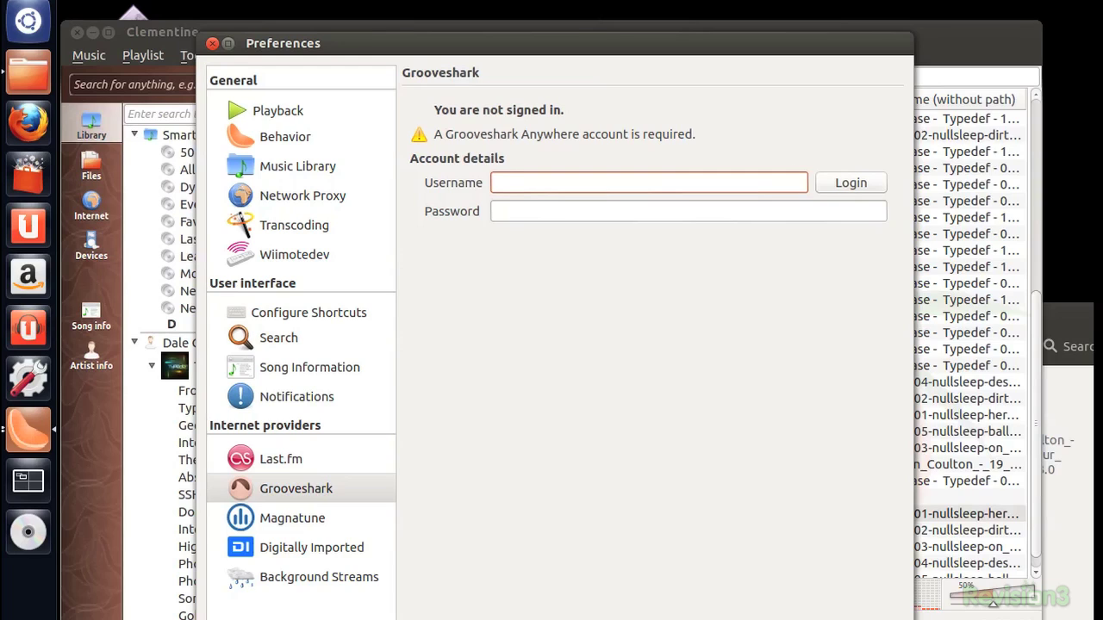
click(298, 465)
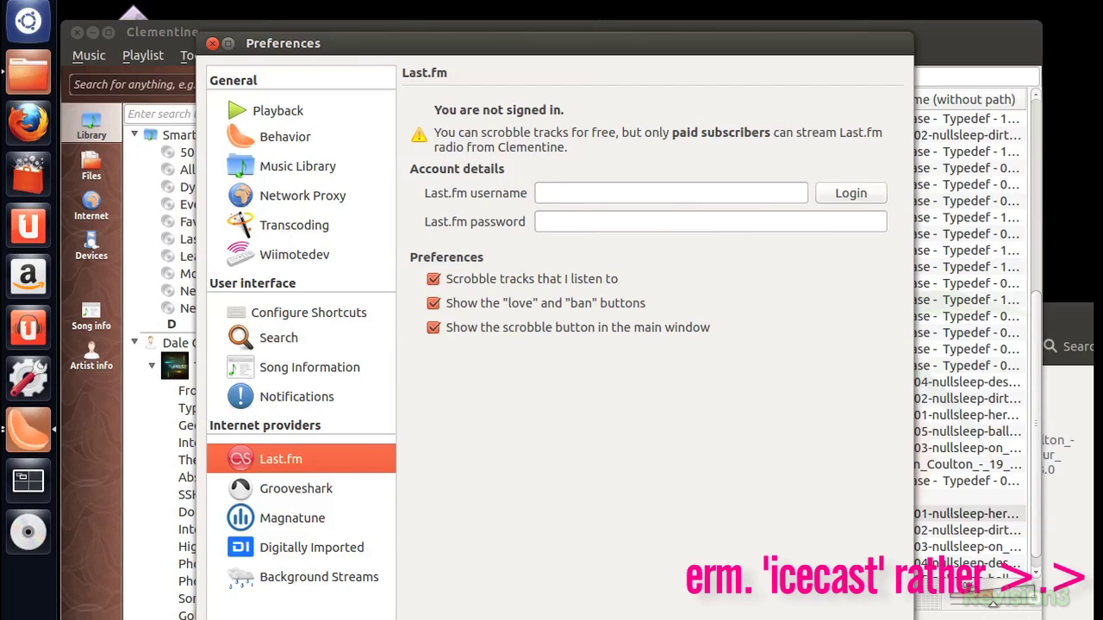
Look through the Music Library, Network Proxy and Wiimotedev preferences.
click(323, 173)
click(317, 191)
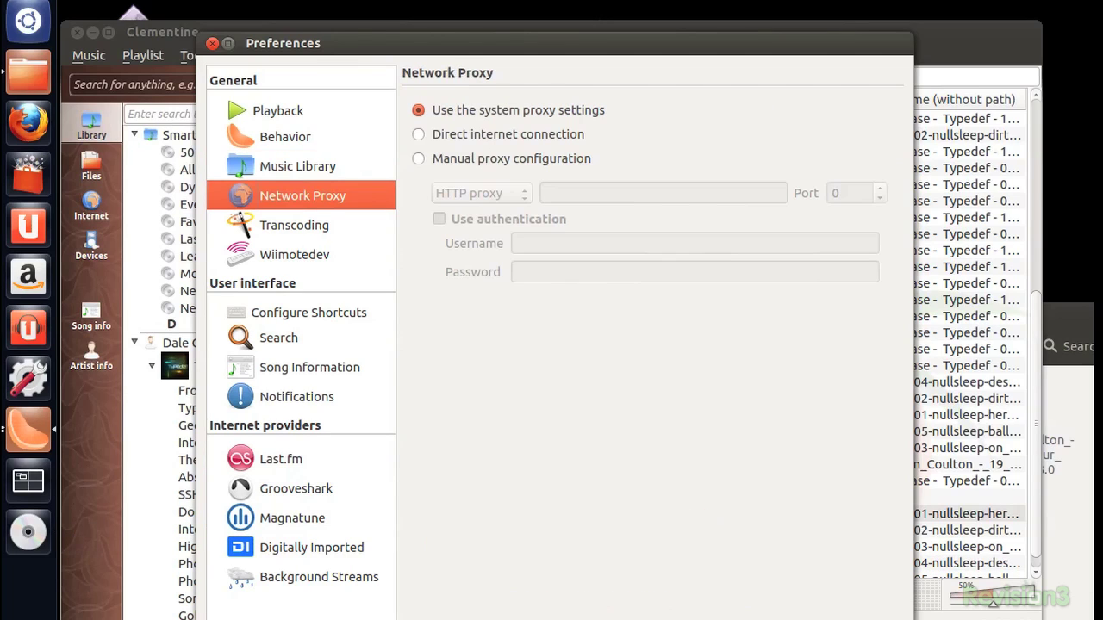
click(338, 254)
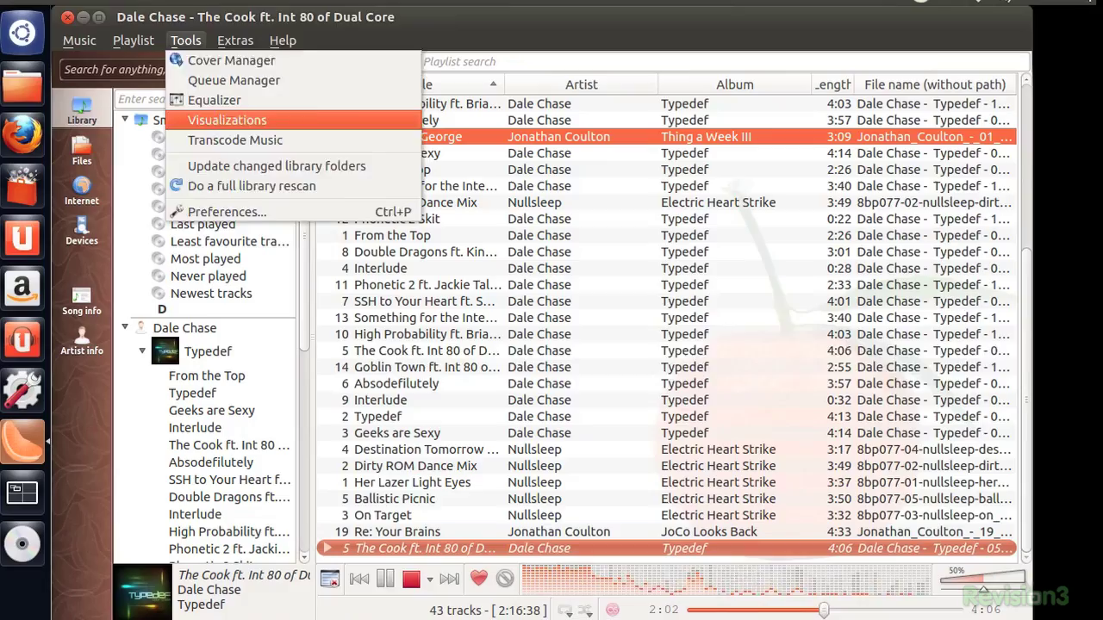
Open the music visualization and move its window up so that the whole animation is in view.
click(222, 116)
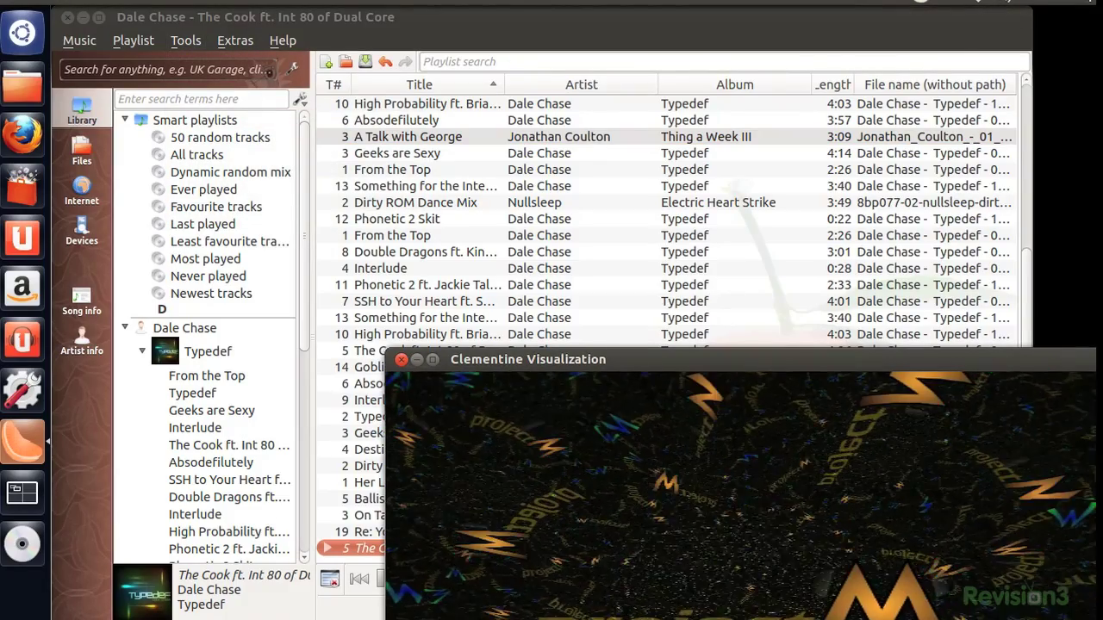
drag(634, 356, 481, 13)
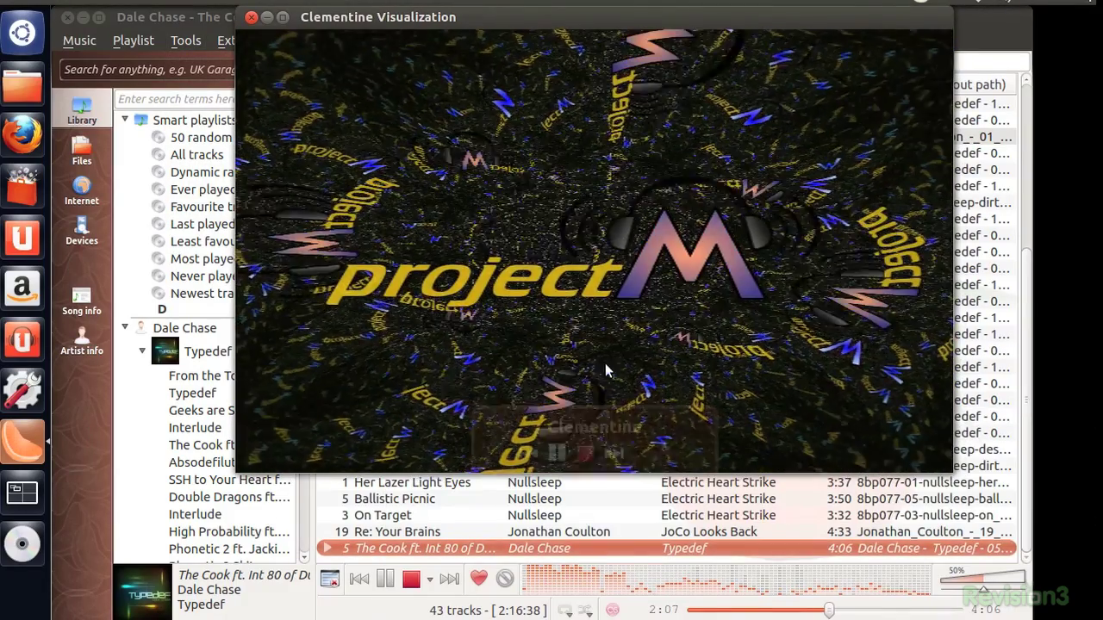